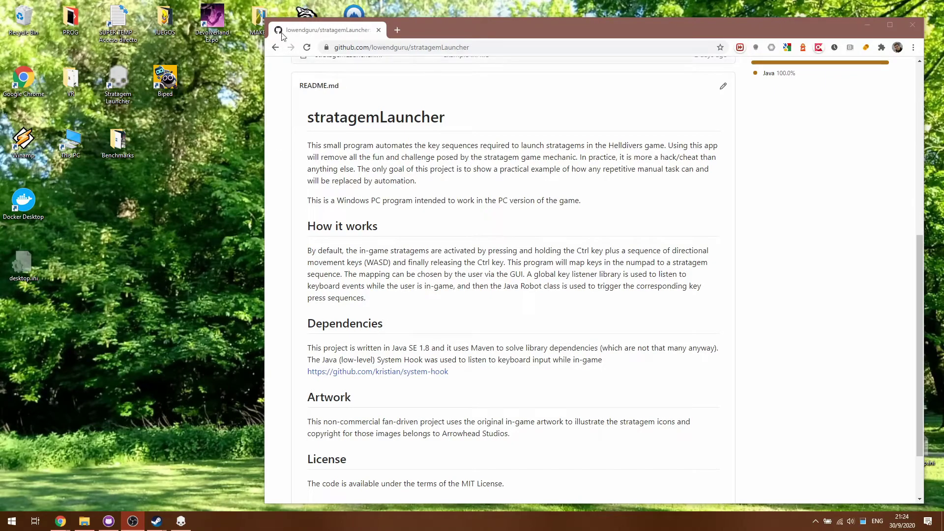
Step: Read through the stratagemLauncher README, covering its purpose, how it works, dependencies, artwork and license
left_click_drag(264, 18, 244, 37)
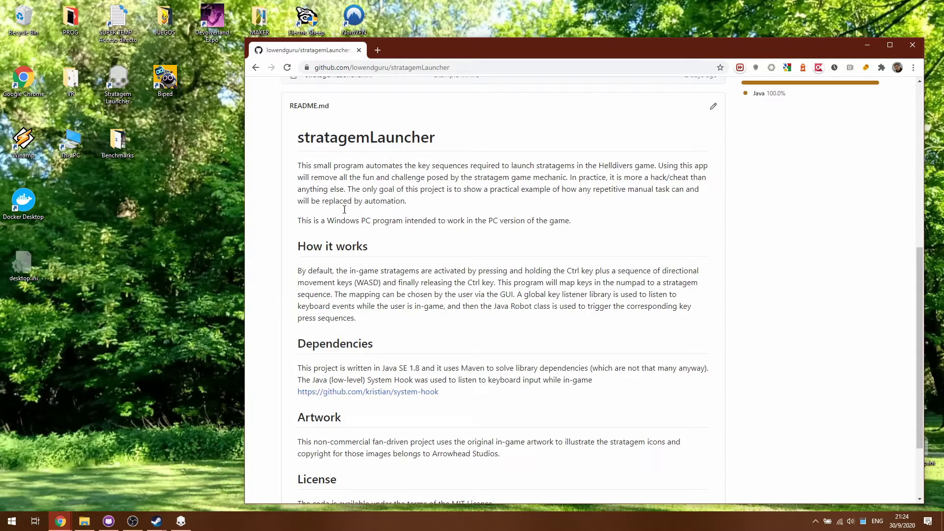
scroll(363, 254, "up", 2)
scroll(365, 256, "down", 2)
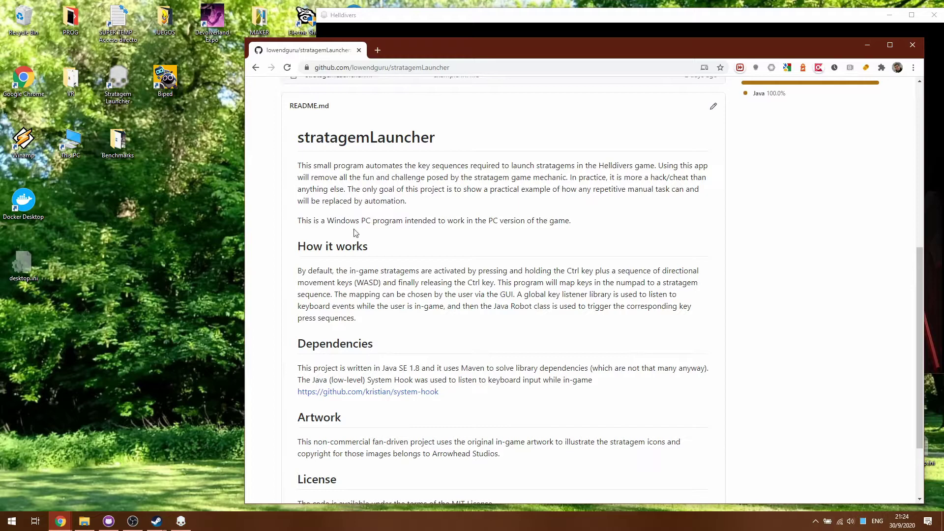
scroll(324, 243, "down", 2)
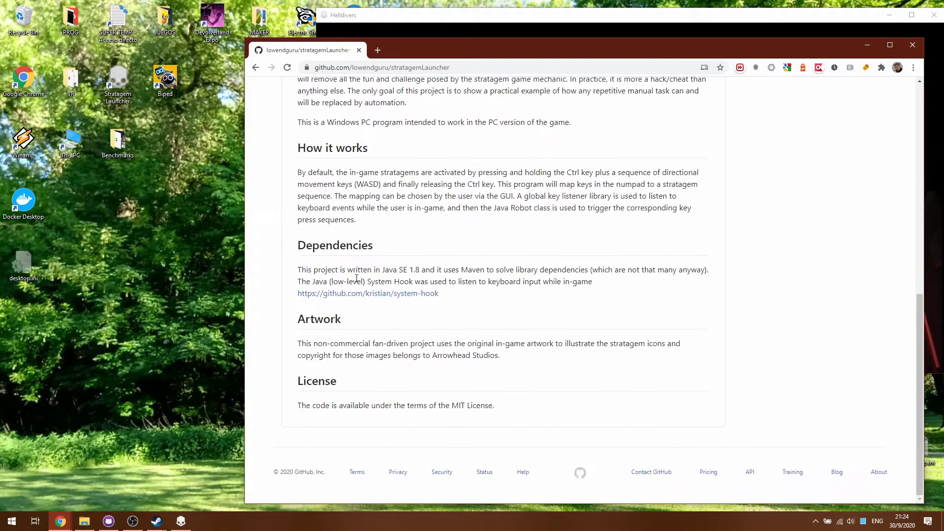
scroll(315, 265, "up", 2)
scroll(326, 246, "up", 5)
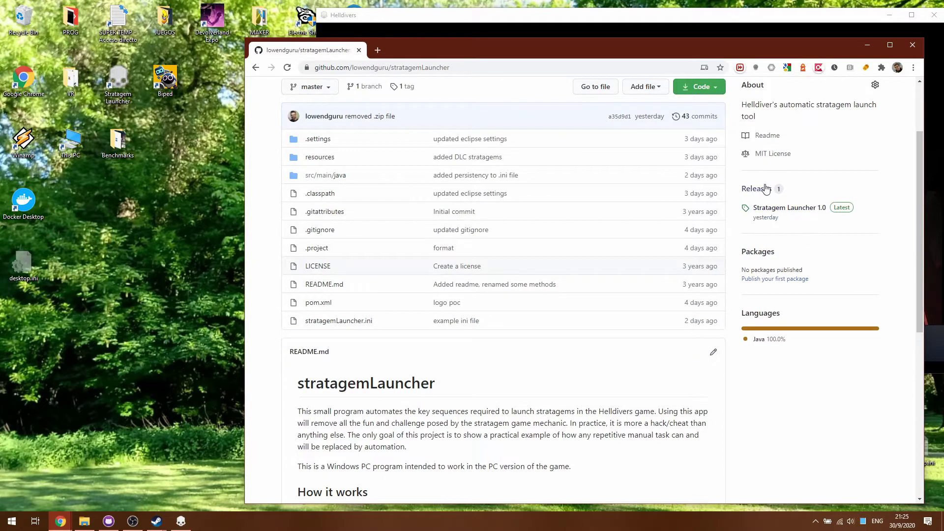
Step: Download stratagemLauncher.jar from the repository's Stratagem Launcher 1.0 release into the temp\strat folder
left_click(765, 188)
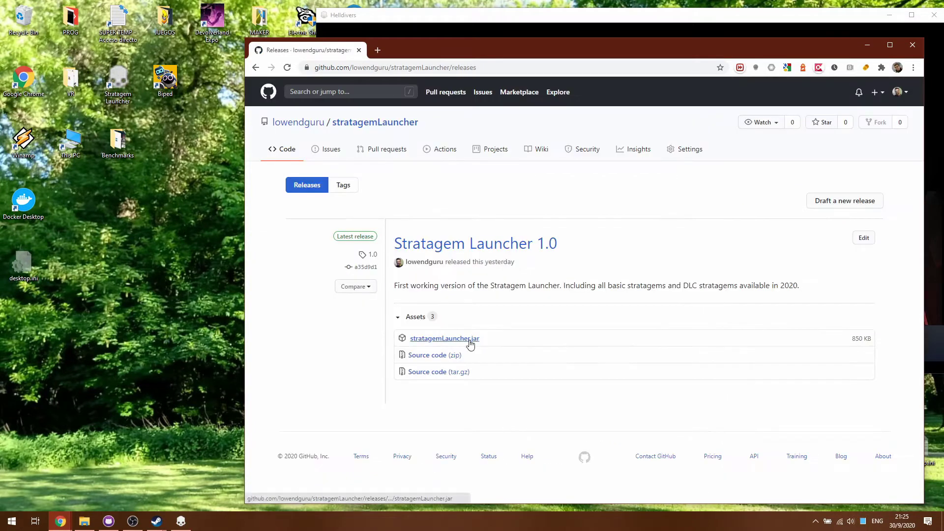
left_click(475, 339)
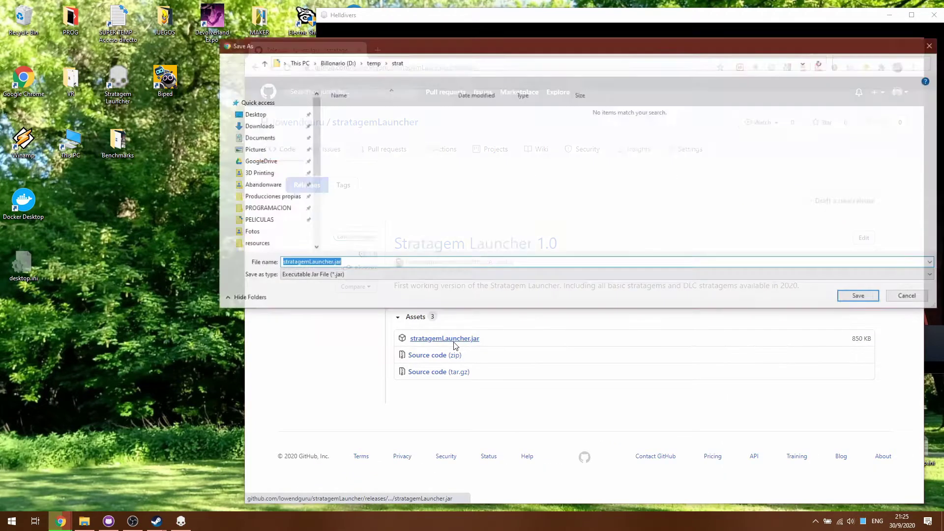
left_click(861, 297)
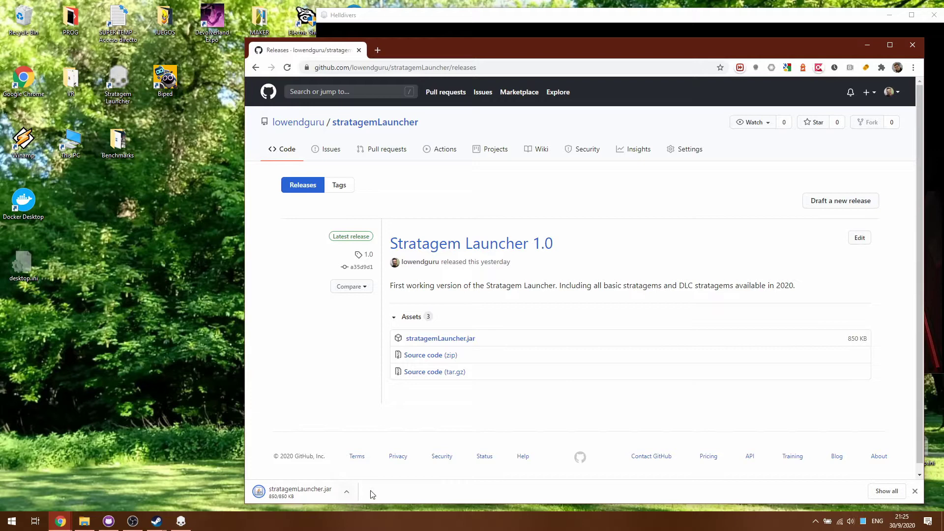
Step: Launch the downloaded stratagemLauncher.jar from the strat folder in File Explorer and move its window clear of the file list
left_click(85, 521)
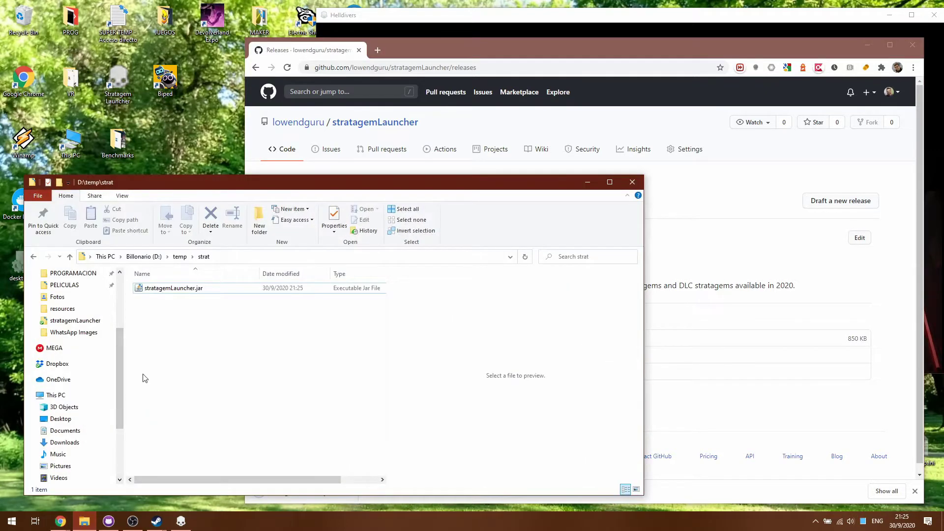
left_click(175, 294)
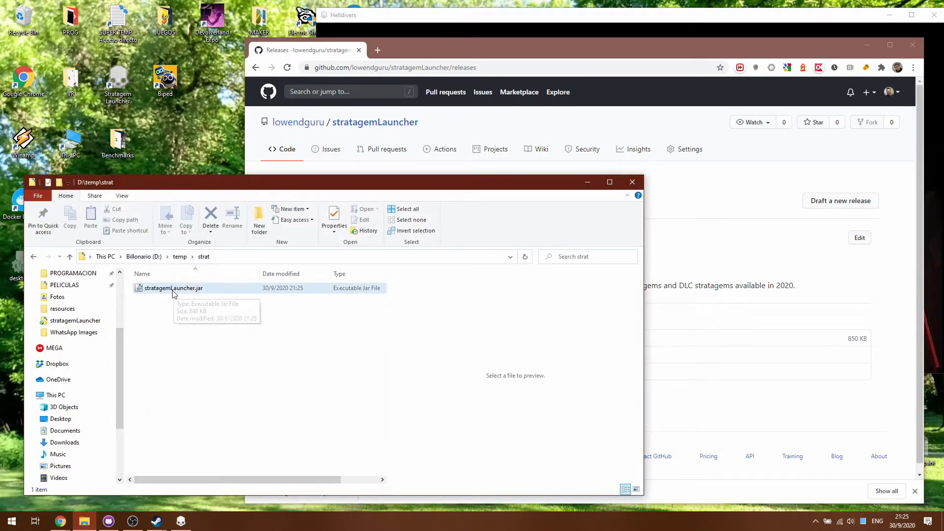
left_click(172, 294)
double_click(195, 294)
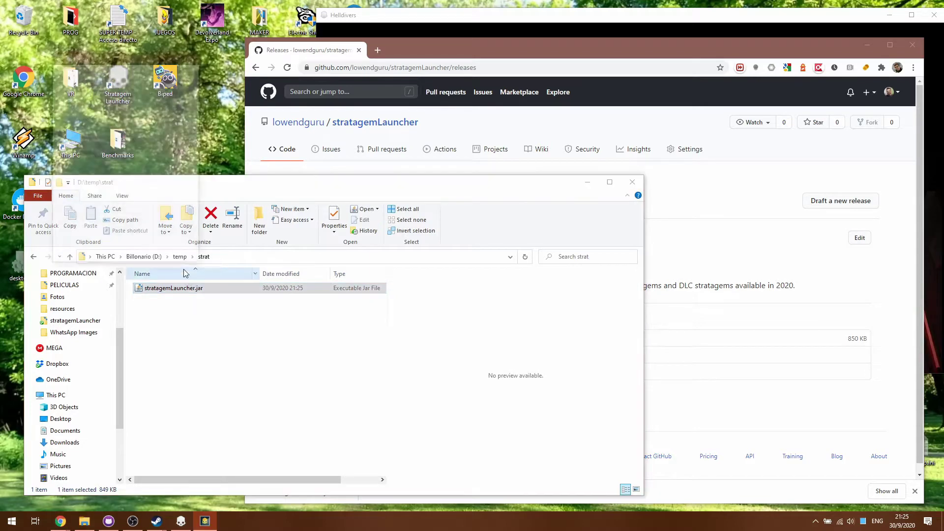
left_click_drag(95, 62, 88, 28)
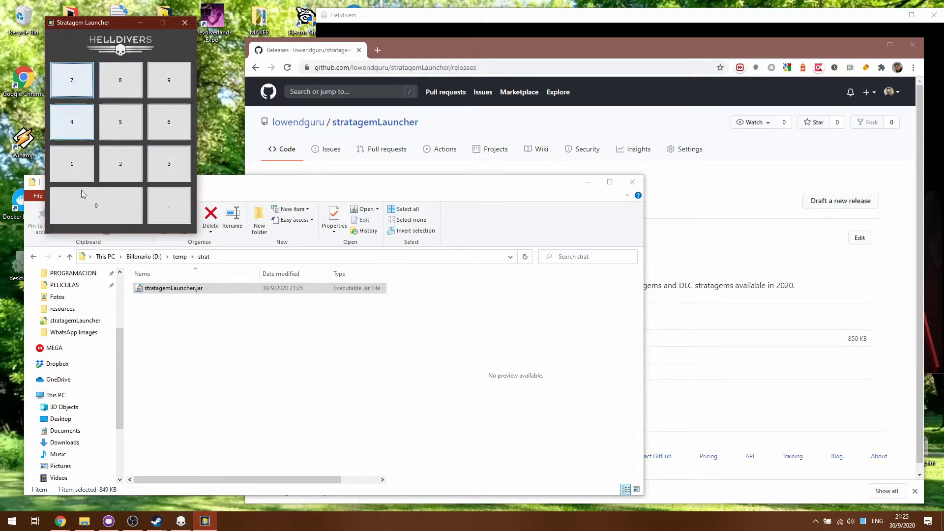
Step: Bring the Helldivers loadout into view and assign EXO-48 Obsidian Exosuit to numpad key 7 in Stratagem Launcher
left_click(378, 16)
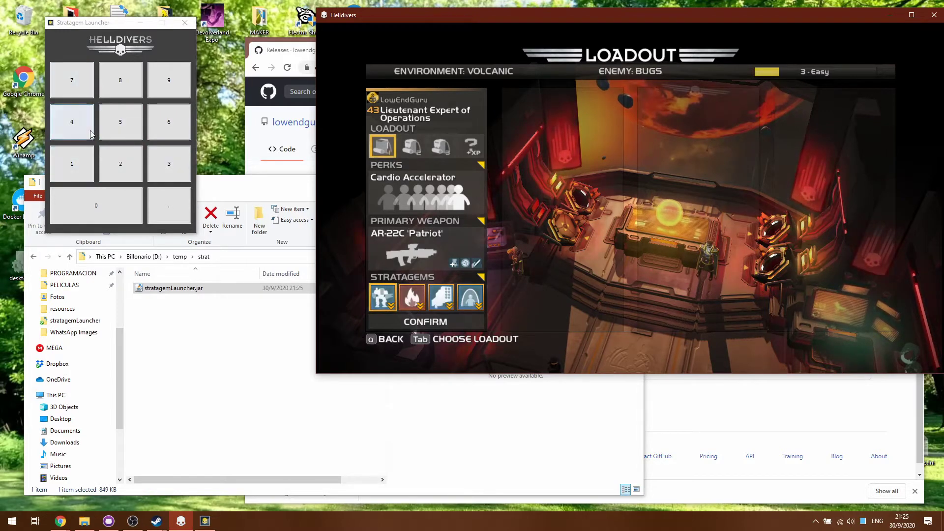
left_click(74, 84)
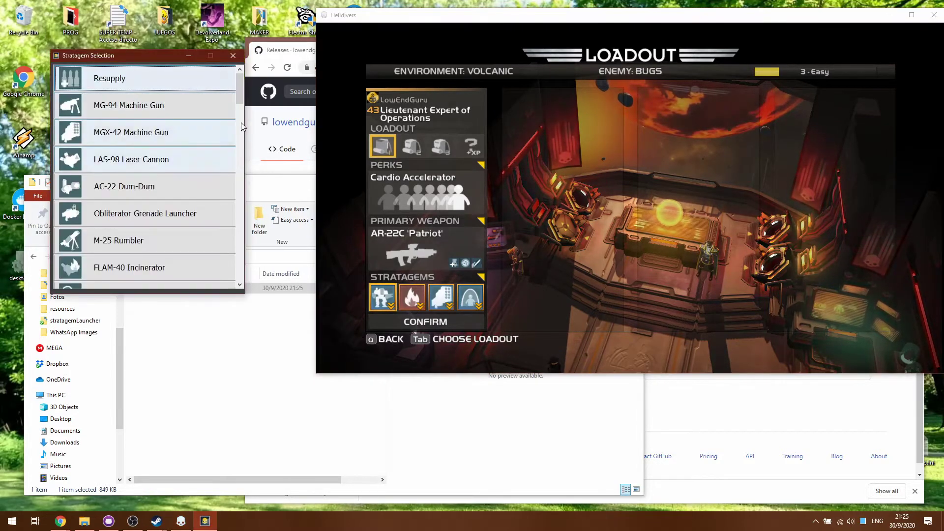
left_click_drag(157, 59, 200, 61)
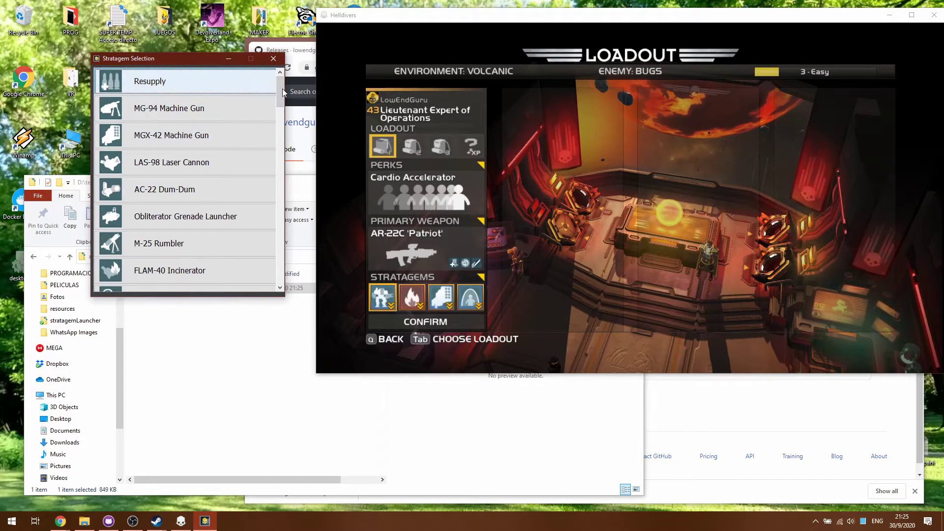
left_click_drag(282, 93, 278, 154)
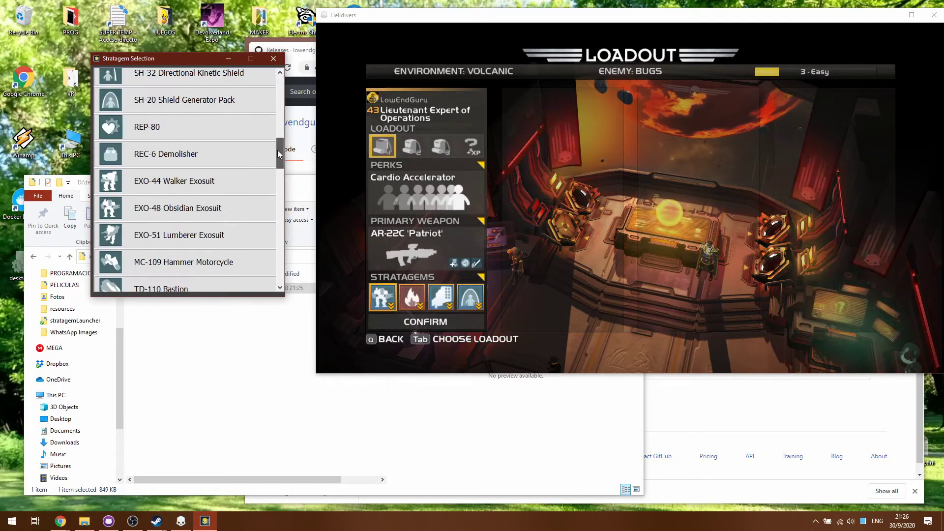
left_click(166, 213)
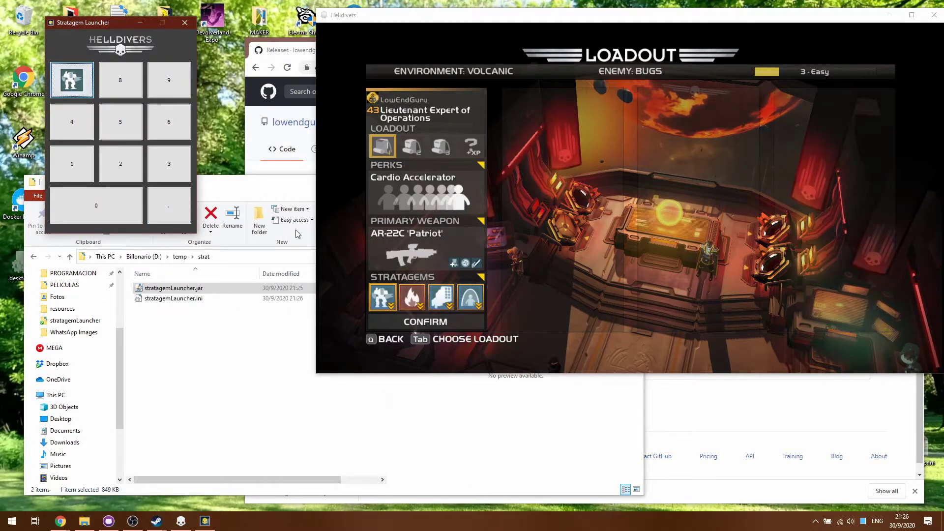
Step: Assign MGX-42 Machine Gun to numpad key 8 and SH-20 Shield Generator Pack to numpad key 9
left_click(123, 78)
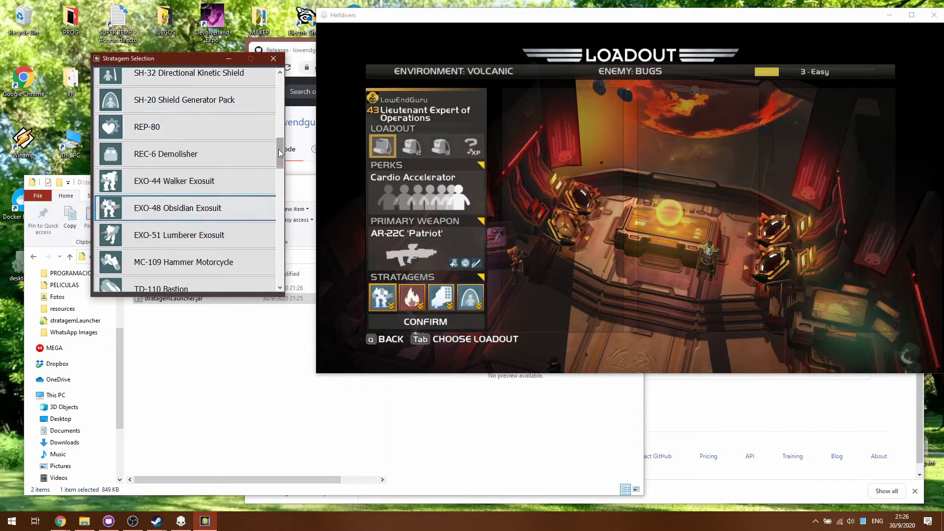
left_click_drag(278, 153, 278, 88)
left_click(158, 132)
left_click(185, 81)
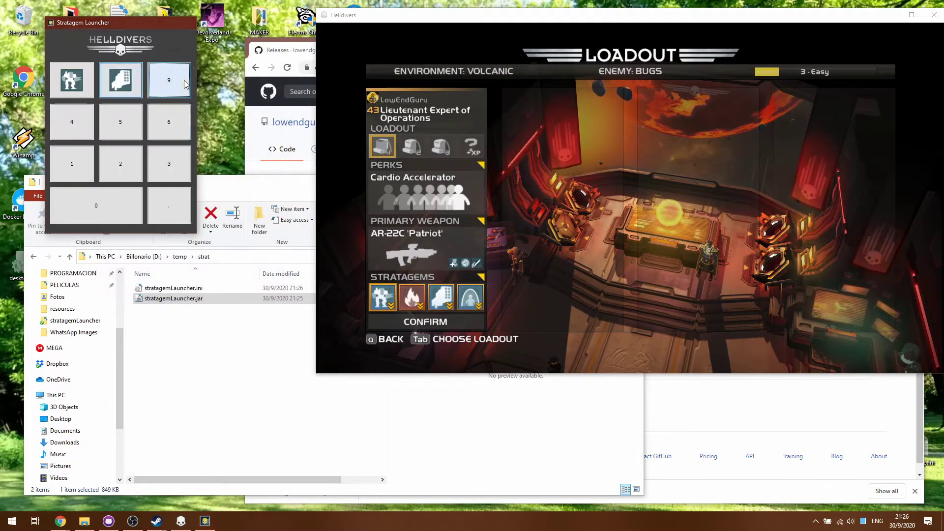
left_click(185, 83)
scroll(277, 141, "down", 8)
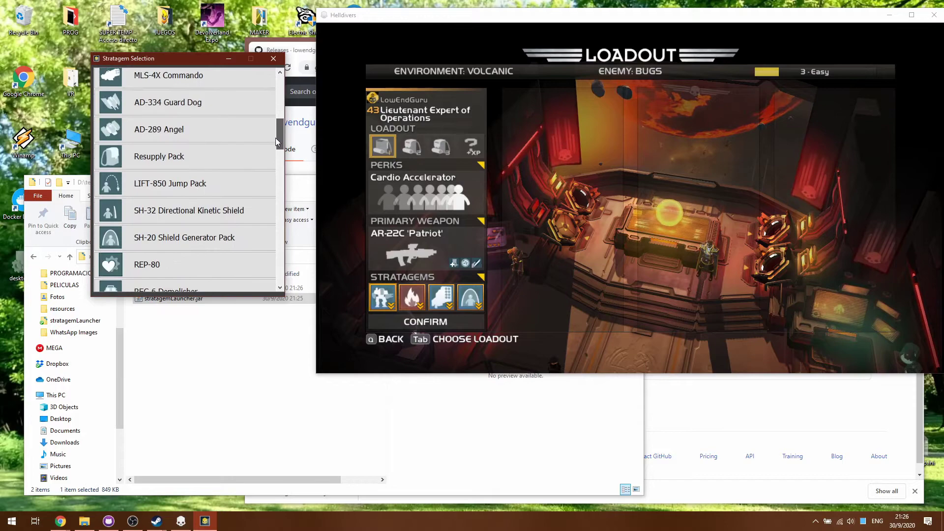
left_click(162, 237)
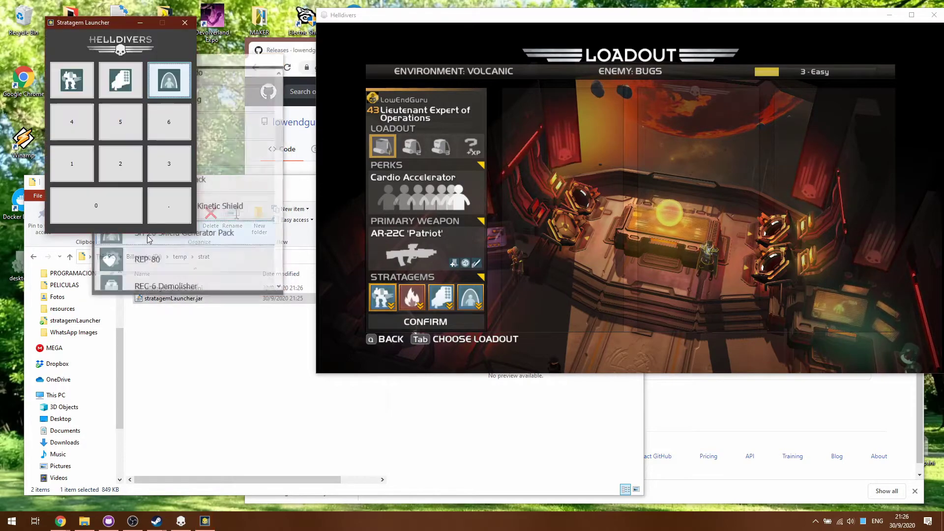
Step: Assign NUX-223 Hellbomb to numpad key 5 and Incendiary Bombs to numpad key 6
left_click(123, 128)
left_click_drag(279, 133, 279, 272)
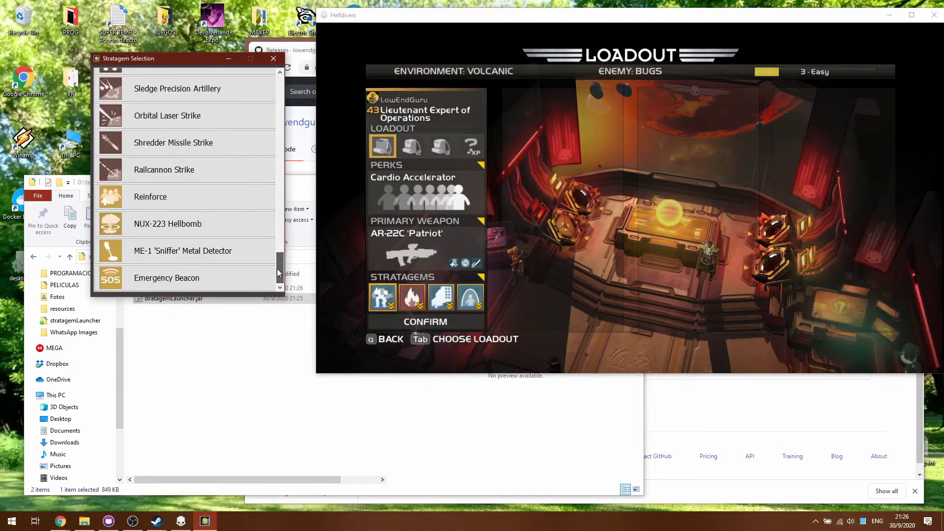
left_click(169, 224)
left_click(179, 133)
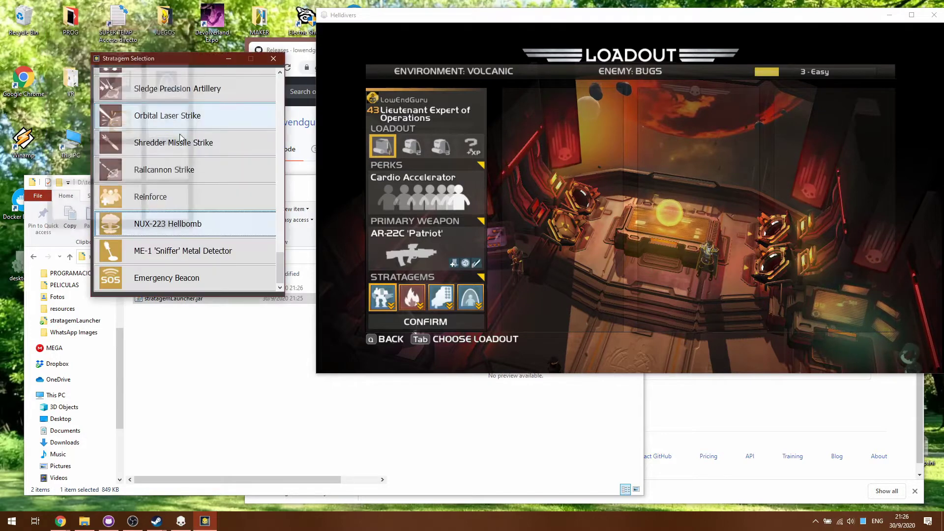
scroll(264, 229, "up", 1)
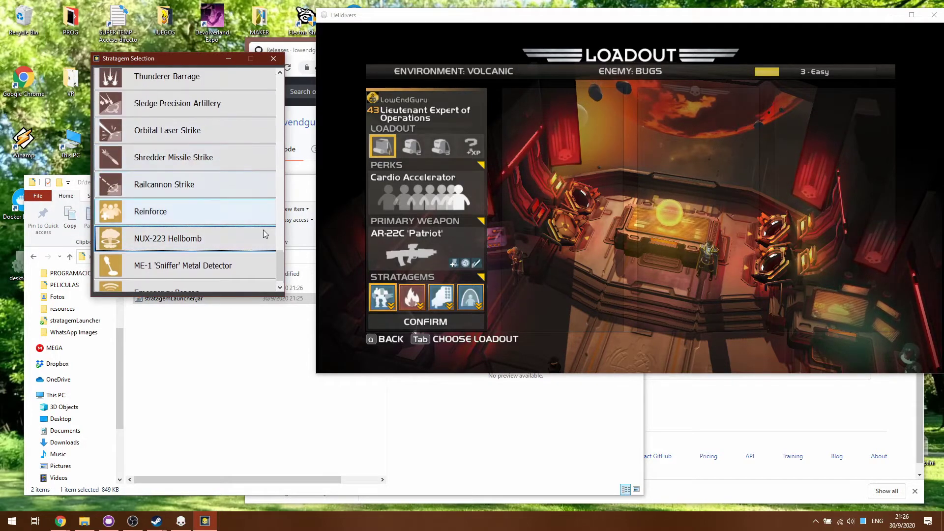
left_click_drag(281, 267, 276, 235)
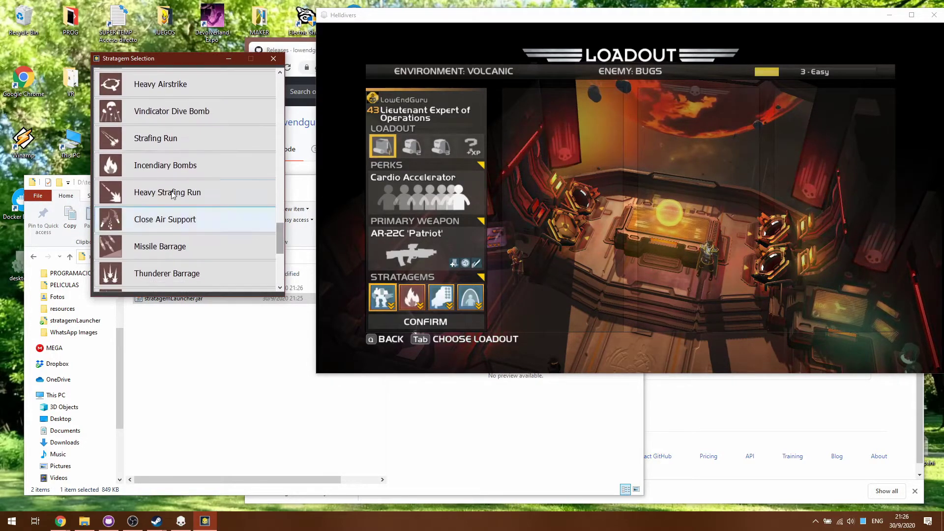
left_click(177, 219)
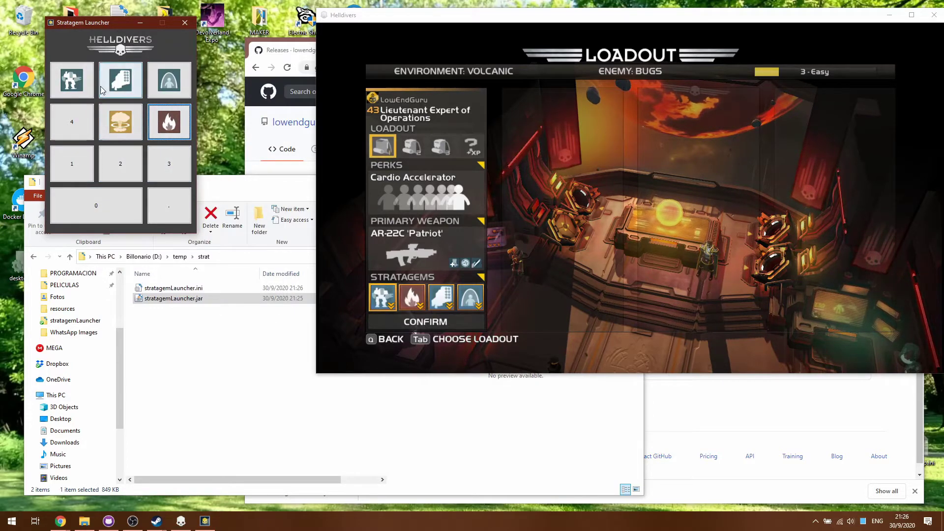
Step: Close Stratagem Launcher and relaunch it from stratagemLauncher.jar, arranging its window above the strat folder to check the saved key assignments
left_click(175, 318)
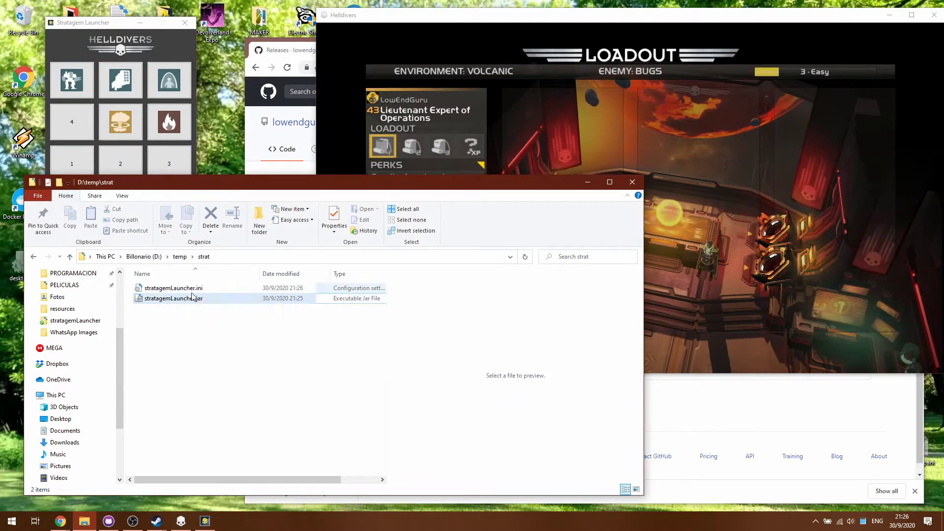
left_click_drag(220, 176, 219, 236)
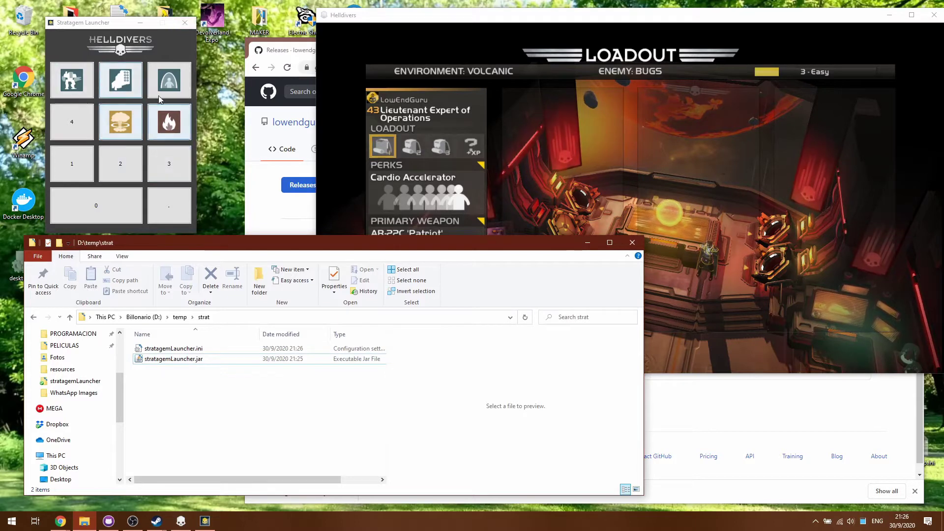
left_click(185, 23)
left_click(169, 361)
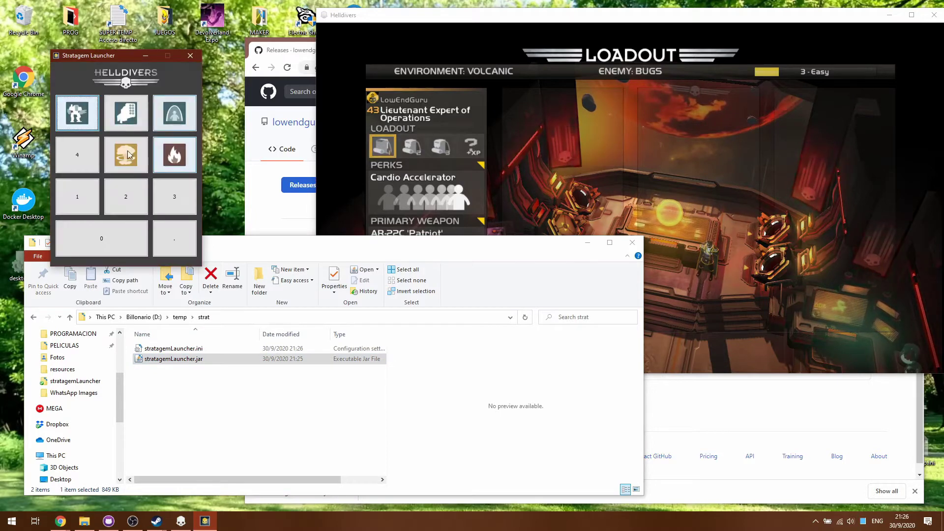
left_click_drag(113, 55, 104, 32)
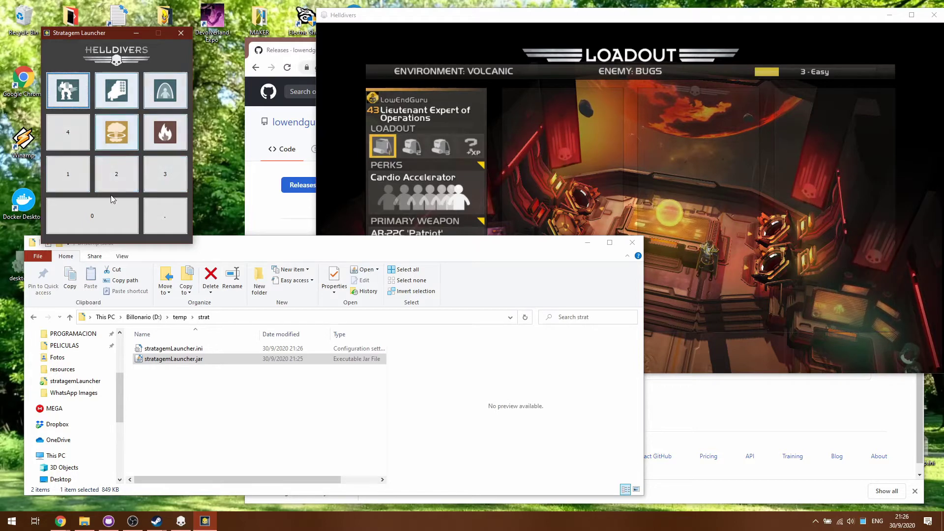
left_click(63, 93)
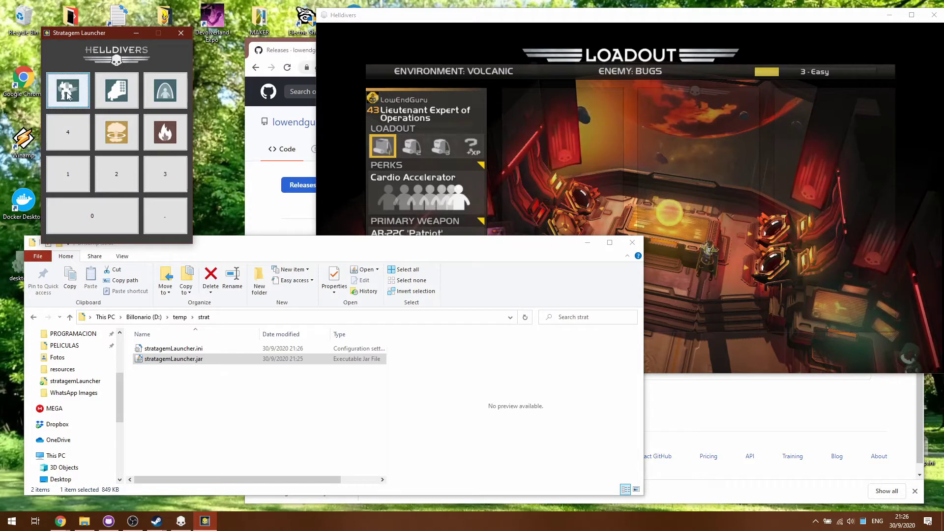
Step: Switch to Helldivers and, during the mission, call in the SH-20 Shield Generator Pack, throwing its beacon near the soldier
left_click(536, 19)
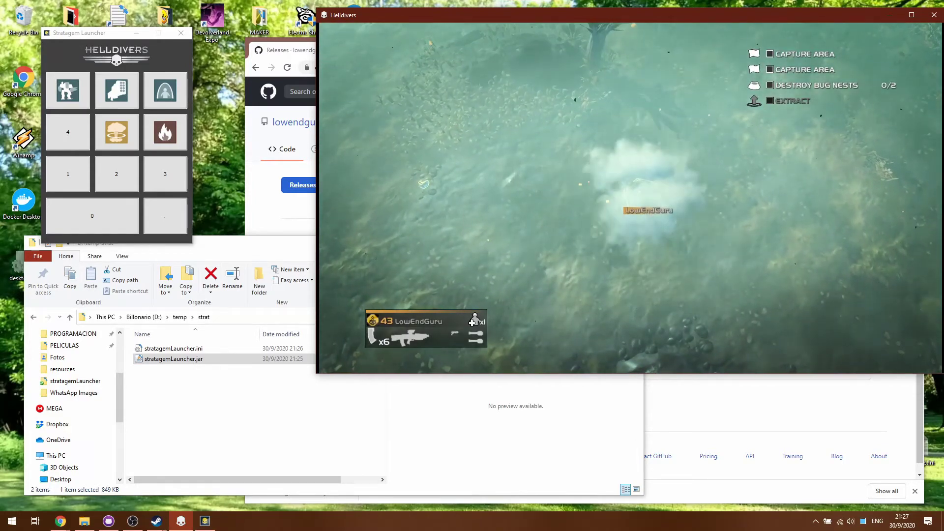
key("ctrl")
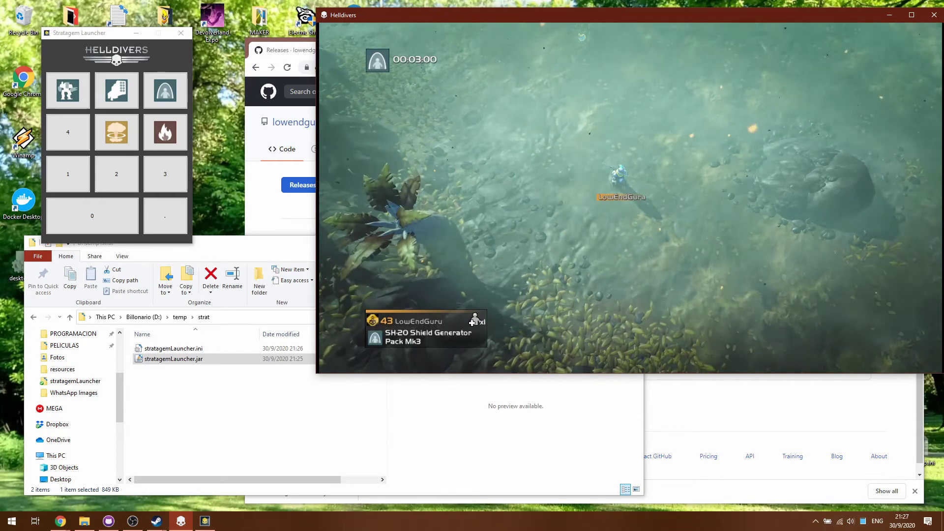
key("s")
key("d")
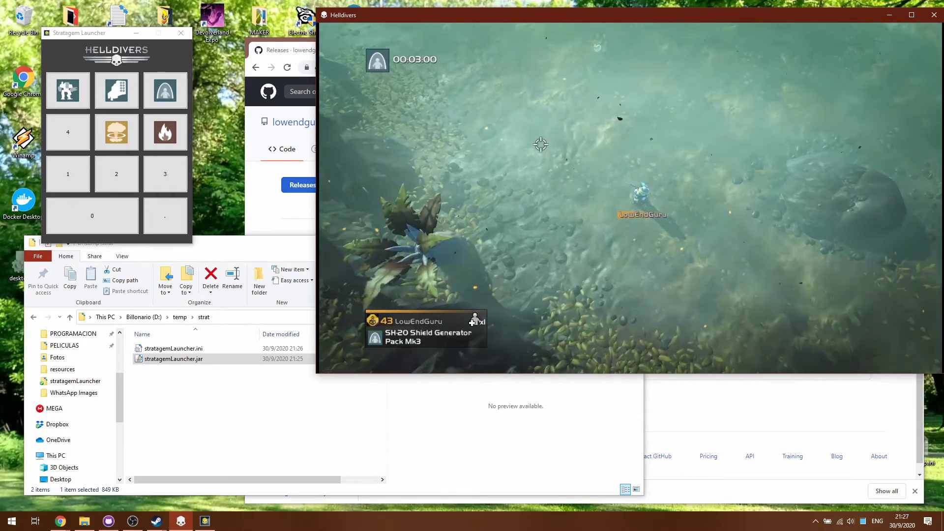
left_click(554, 150)
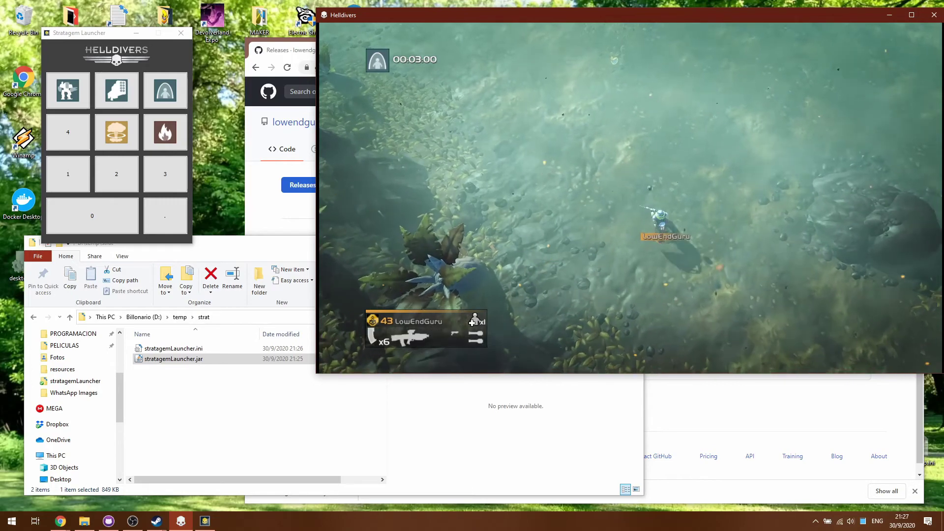
Step: Launch the NUX-223 Hellbomb from numpad key 5 and the MGX-42 Machine Gun from numpad key 8, throwing each beacon nearby
key("5")
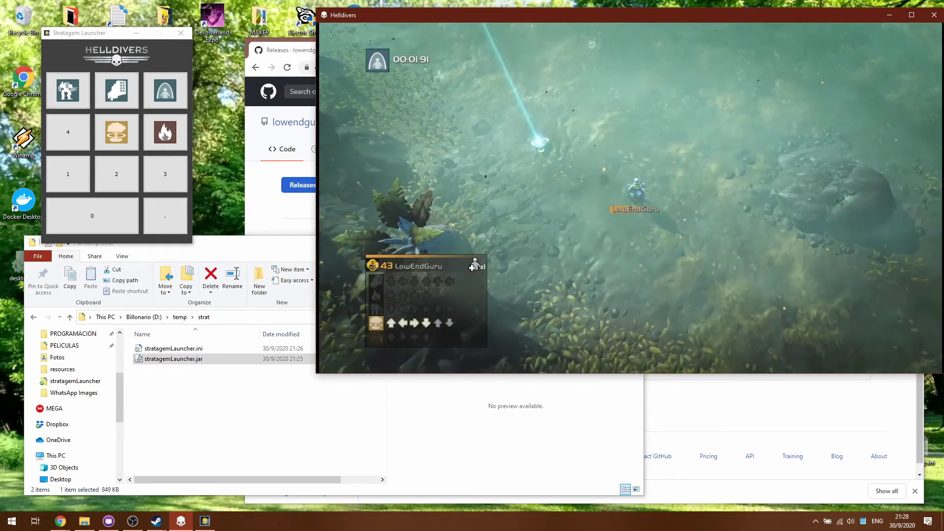
left_click(461, 160)
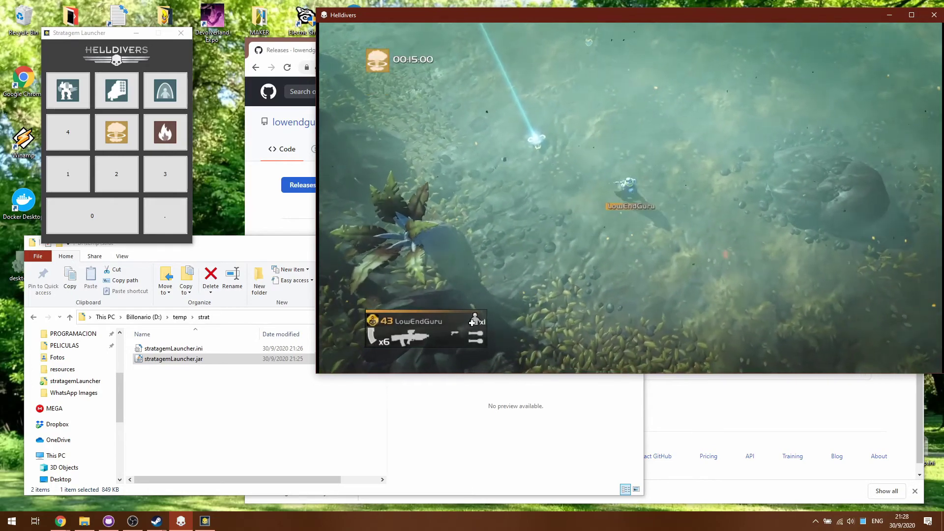
key("8")
left_click(544, 145)
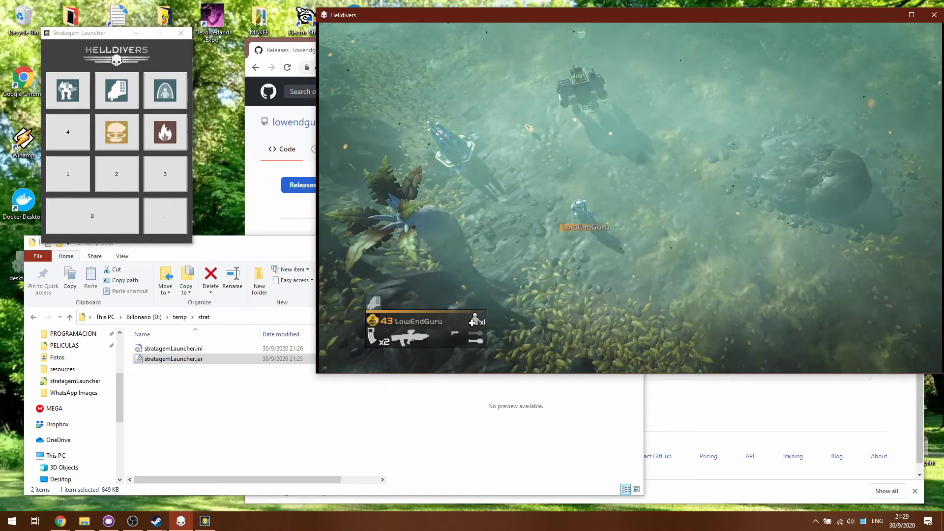
Step: Cycle through the open windows and return to Stratagem Launcher
key("alt+Tab")
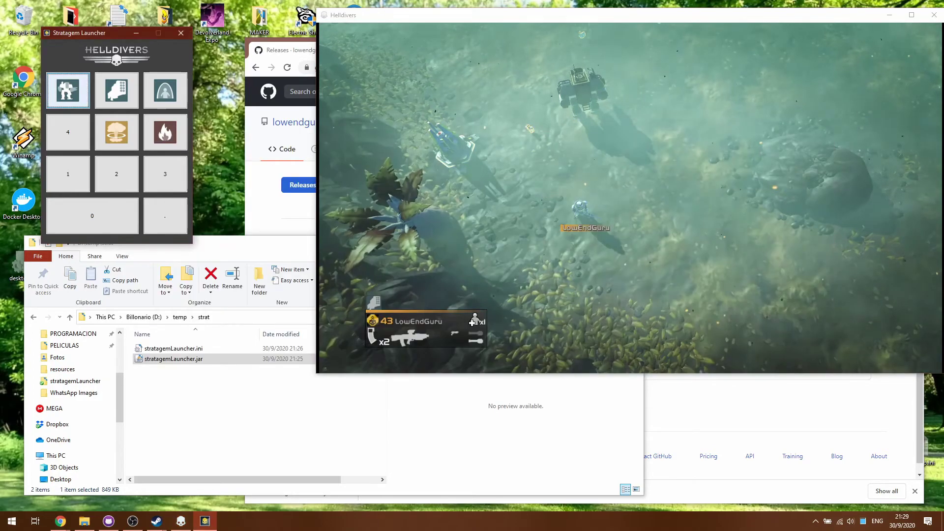
key("alt+Tab")
key("alt+Tab")
key("alt+Tab")
key("alt+Tab")
key("alt+Tab")
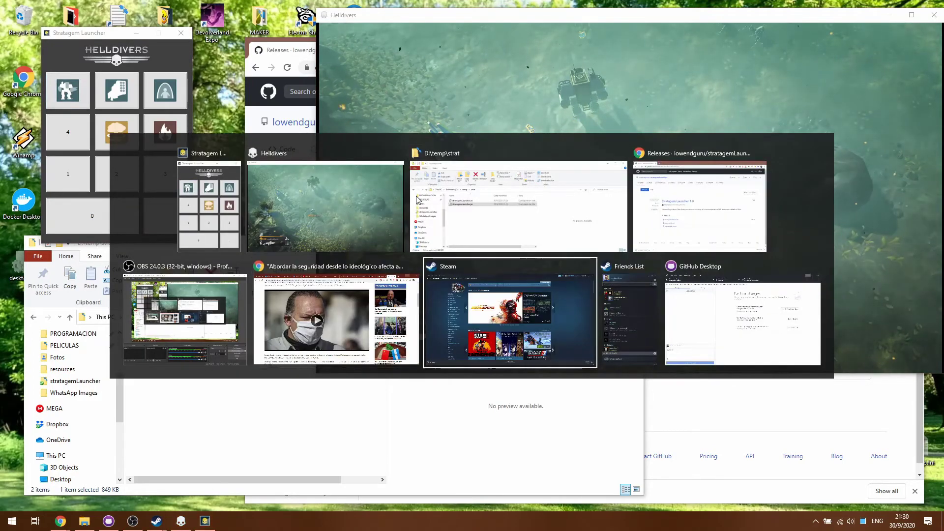
key("alt+shift+Tab")
key("alt+shift+Tab")
key("alt+shift+Tab")
key("alt+shift+Tab")
key("alt+shift+Tab")
key("alt+shift+Tab")
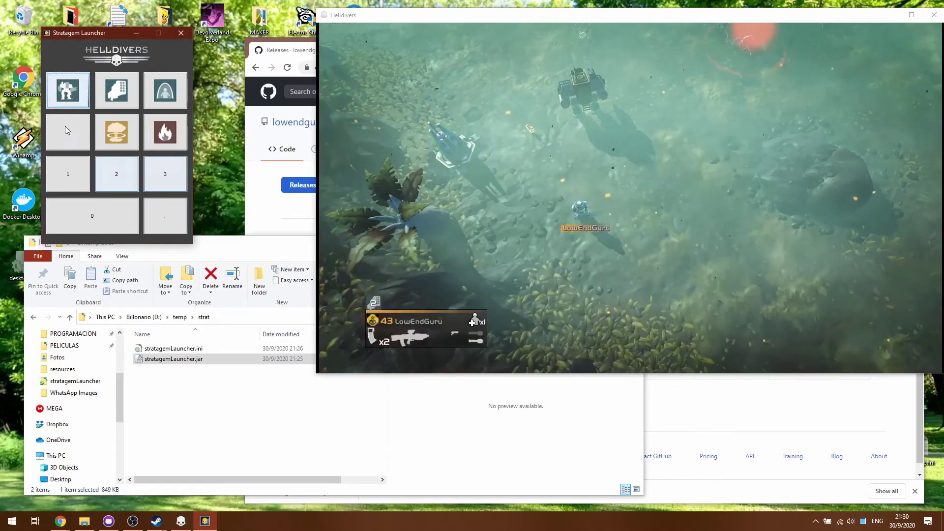
Step: Move the Stratagem Launcher window over the Helldivers game view and close the launcher
left_click_drag(93, 31, 465, 94)
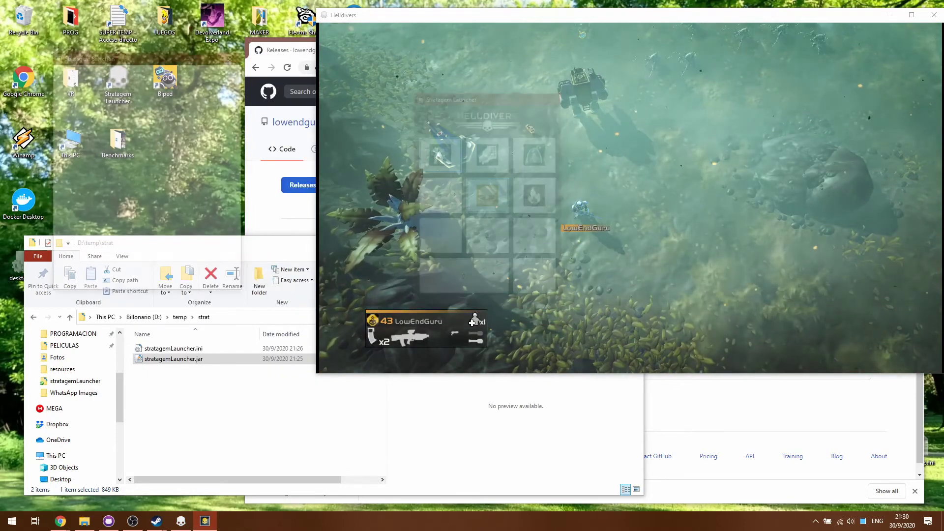
left_click(229, 58)
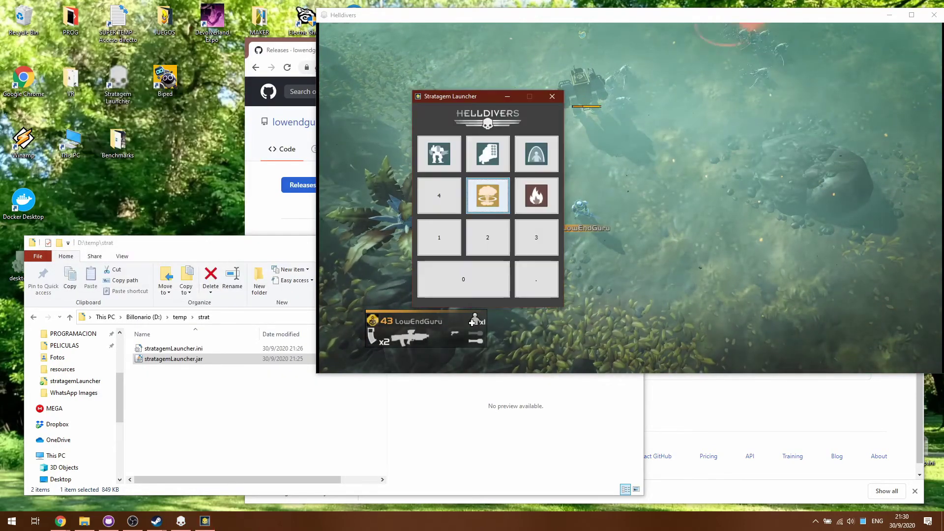
left_click(552, 96)
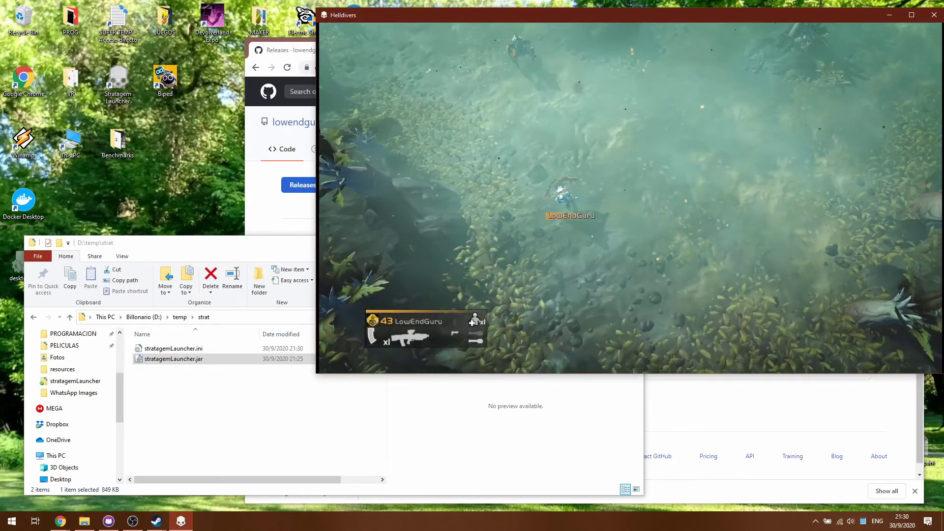
Step: Run the soldier away from the pursuing bug in Helldivers and shoot at it
key("d")
key("s")
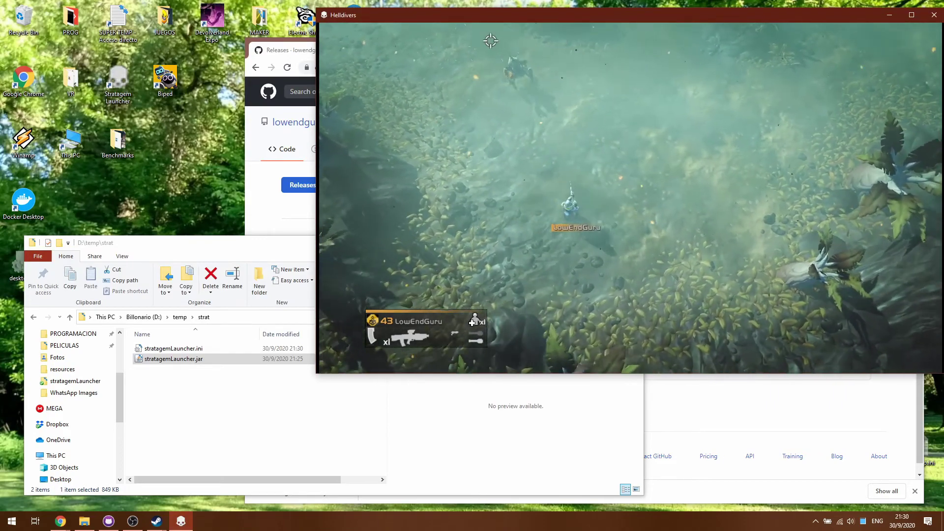
key("w")
key("d")
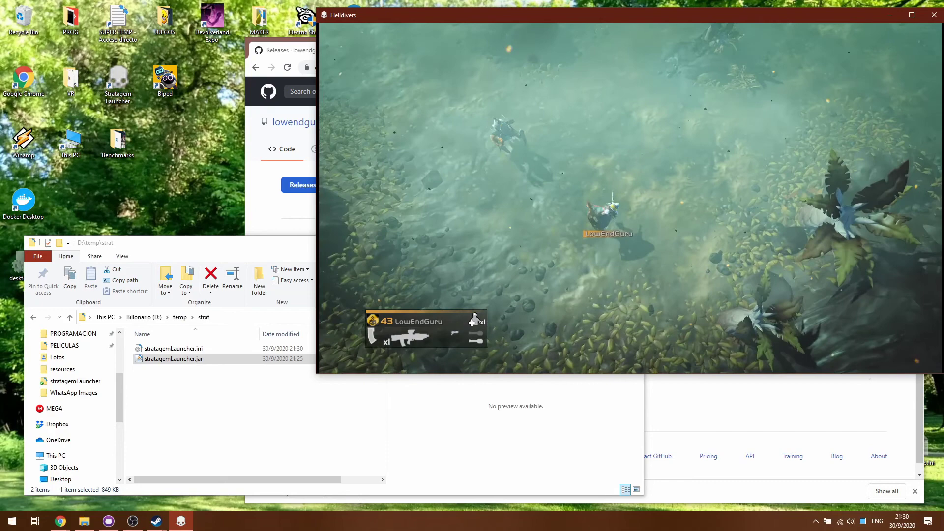
key("d")
key("w")
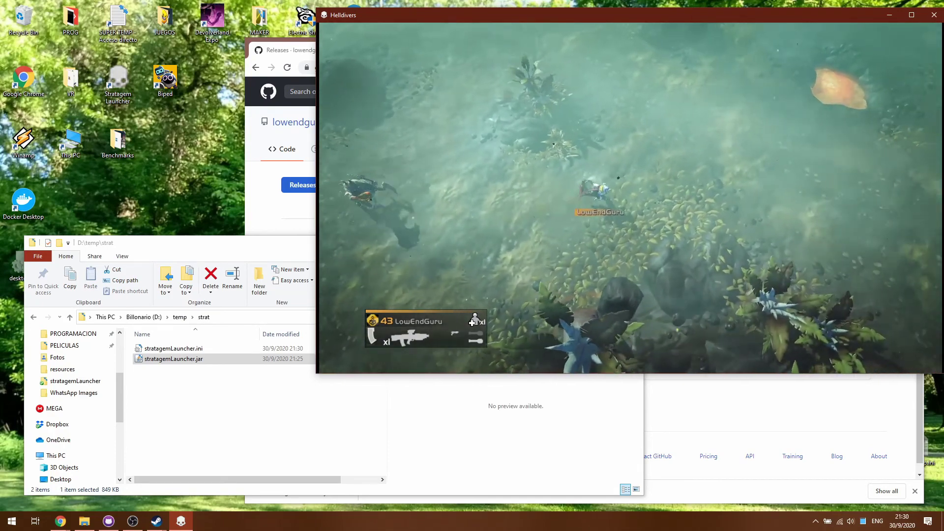
key("d")
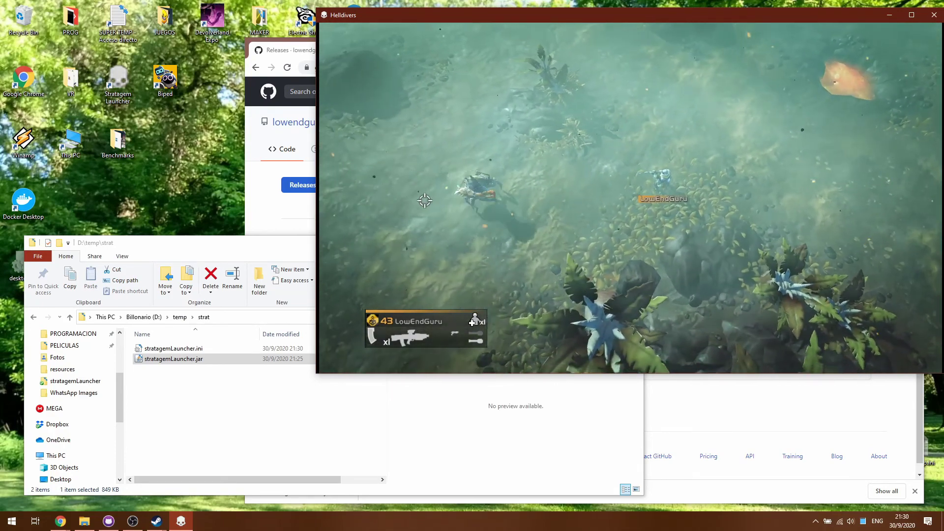
left_click(516, 208)
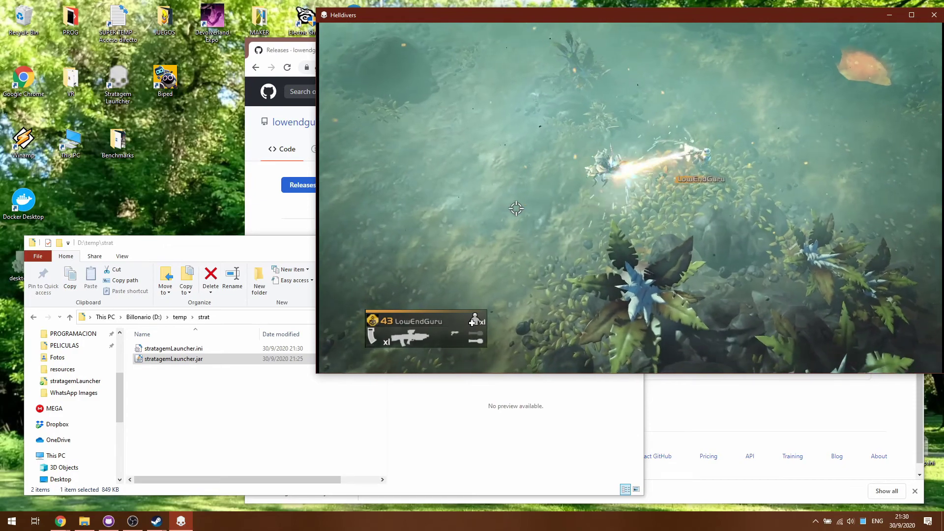
key("d")
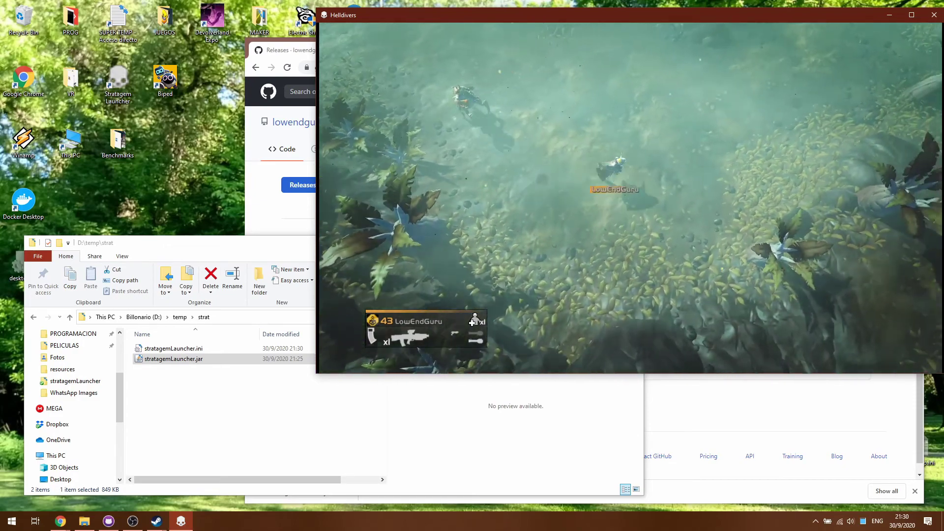
Step: Keep the soldier running diagonally up and right across the mission map
key("w")
key("d")
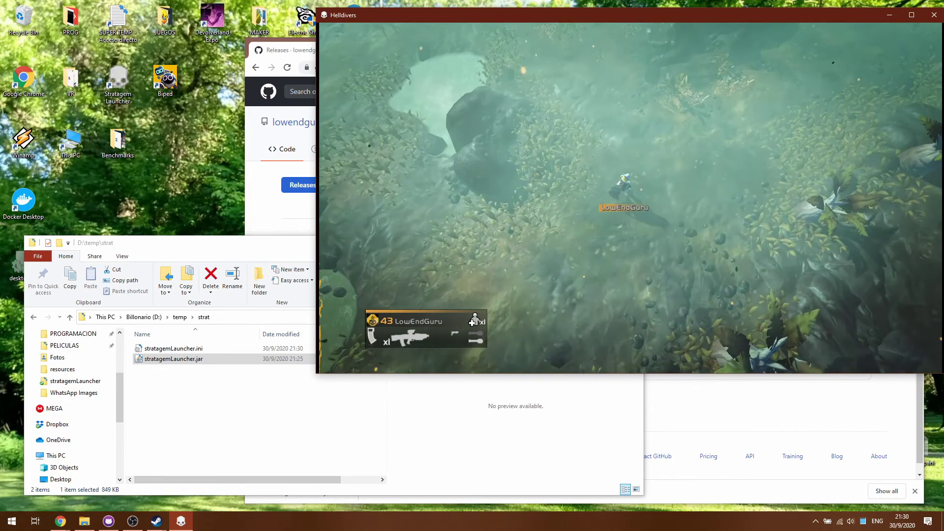
key("w")
key("d")
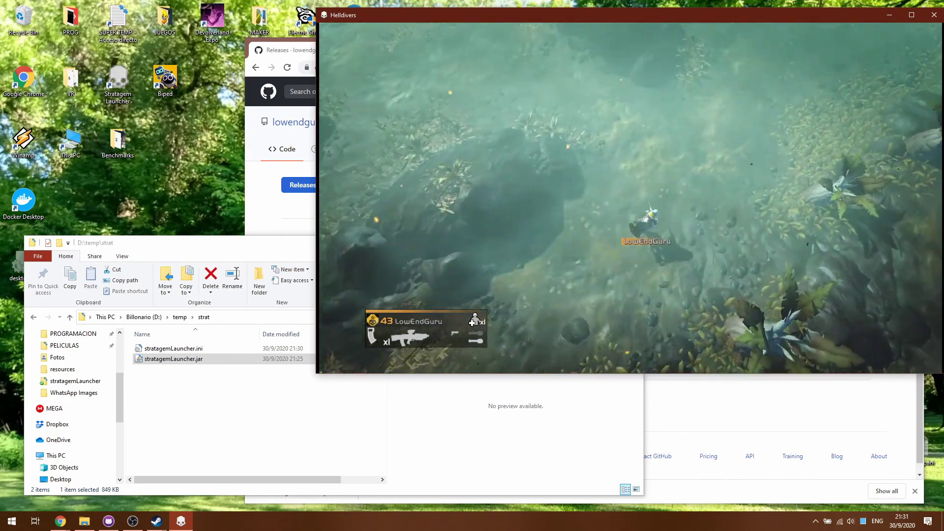
key("w")
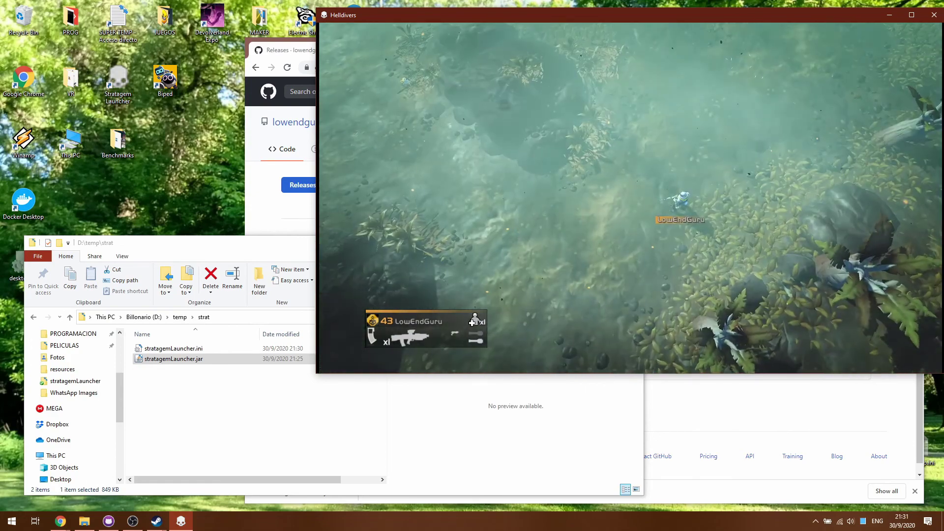